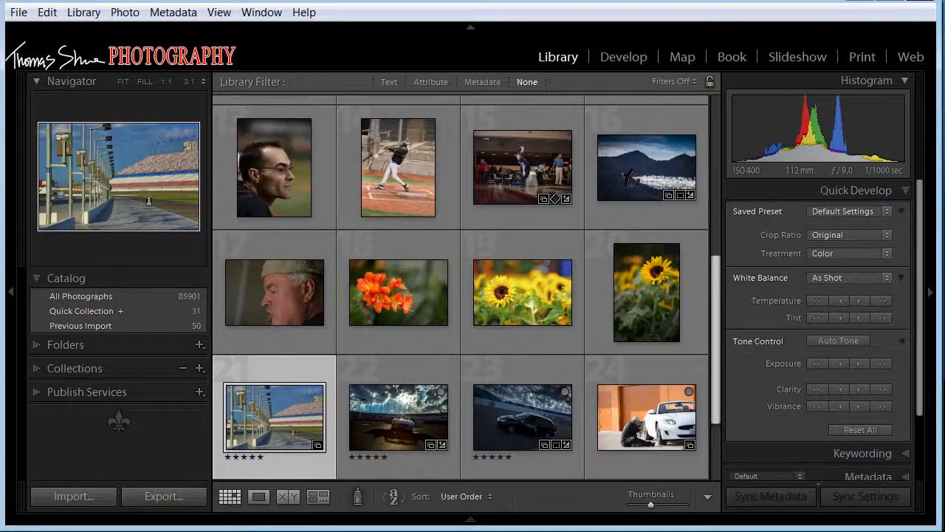
Open the selected speedway photo in the Develop module
{"action": "scroll", "coordinate": [461, 288], "scroll_direction": "up", "scroll_amount": 3}
{"action": "scroll", "coordinate": [462, 288], "scroll_direction": "up", "scroll_amount": 2}
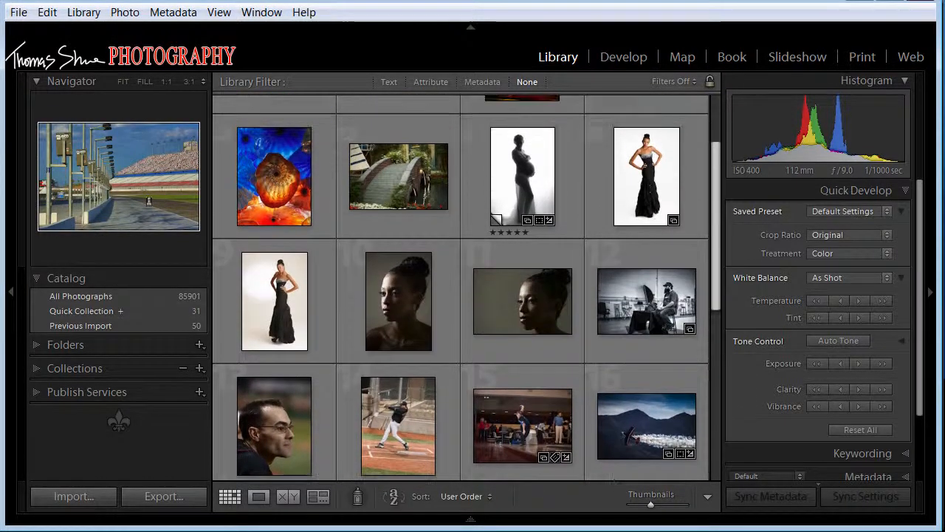
{"action": "scroll", "coordinate": [461, 288], "scroll_direction": "down", "scroll_amount": 3}
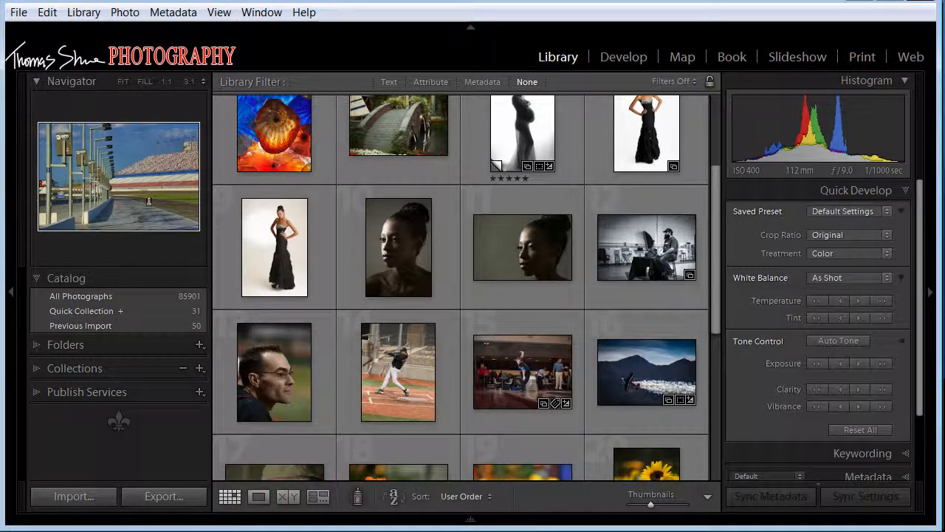
{"action": "scroll", "coordinate": [461, 288], "scroll_direction": "up", "scroll_amount": 2}
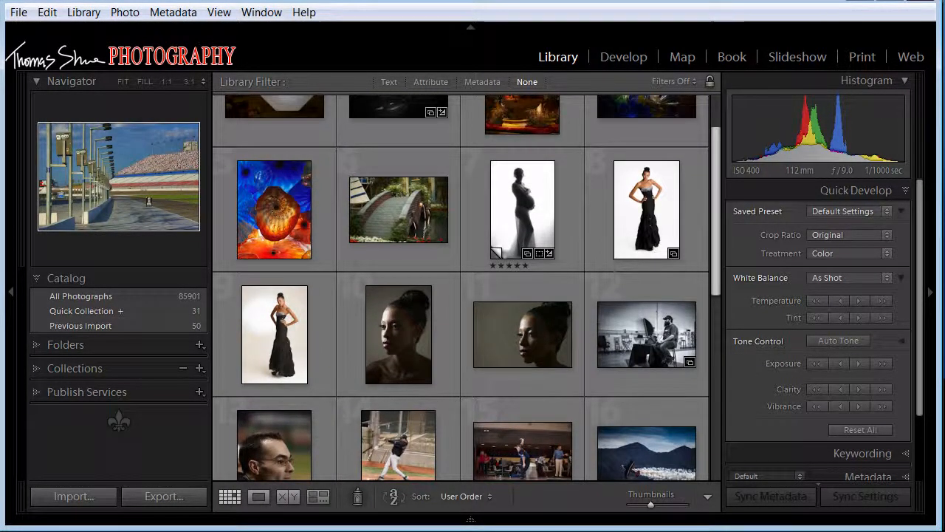
{"action": "scroll", "coordinate": [461, 288], "scroll_direction": "down", "scroll_amount": 5}
{"action": "scroll", "coordinate": [461, 288], "scroll_direction": "down", "scroll_amount": 4}
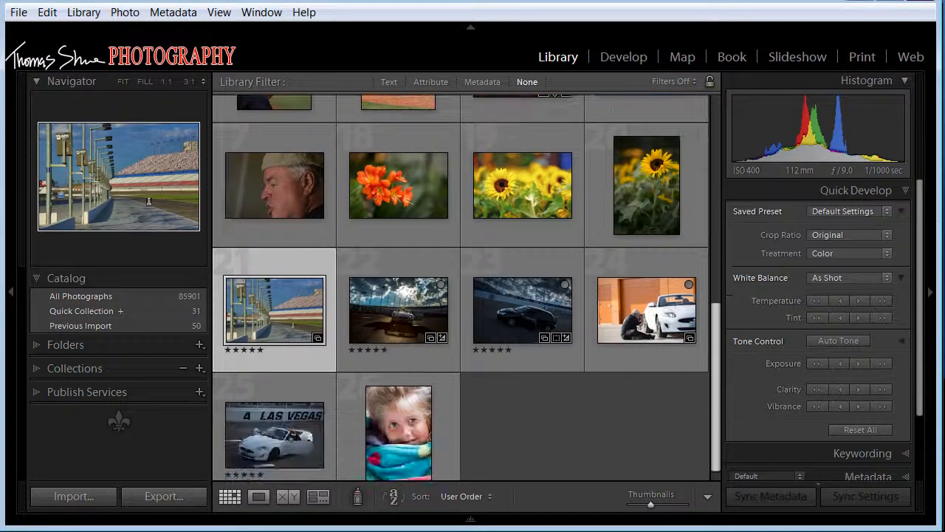
{"action": "scroll", "coordinate": [461, 288], "scroll_direction": "up", "scroll_amount": 3}
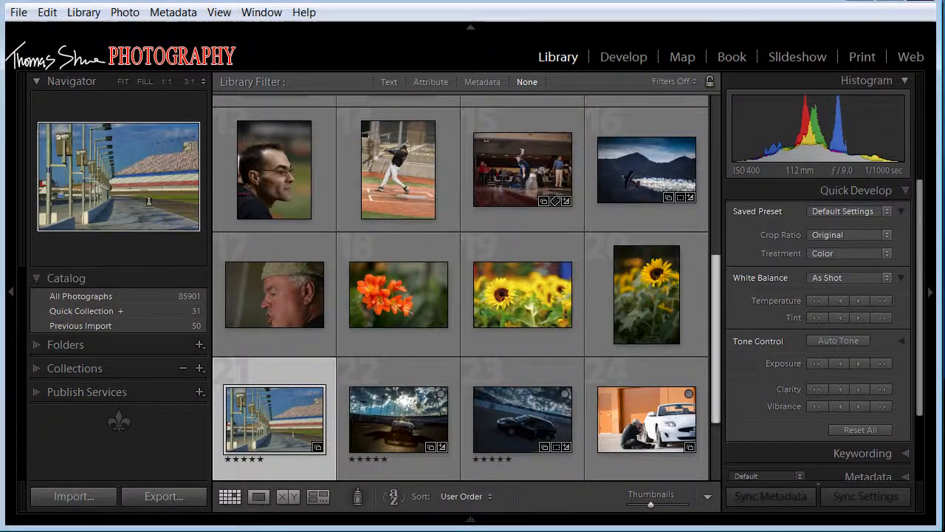
{"action": "key", "text": "e"}
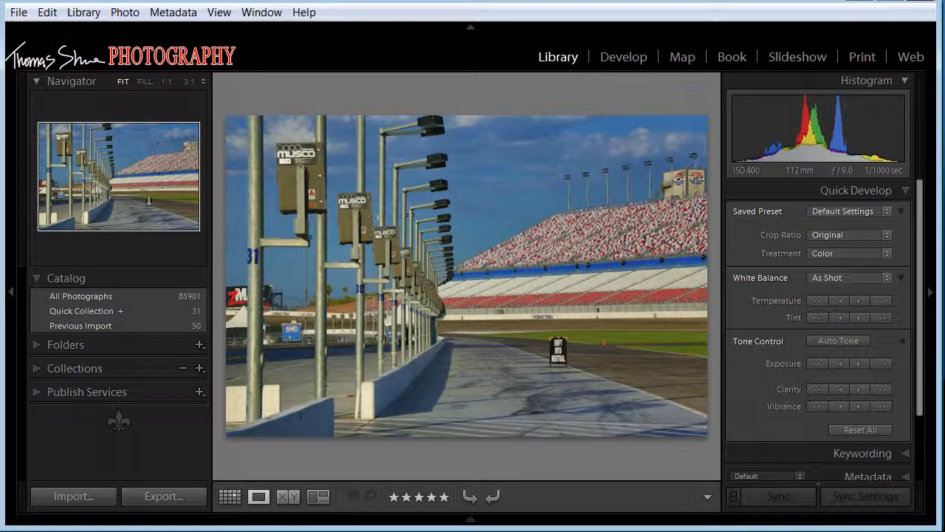
{"action": "key", "text": "d"}
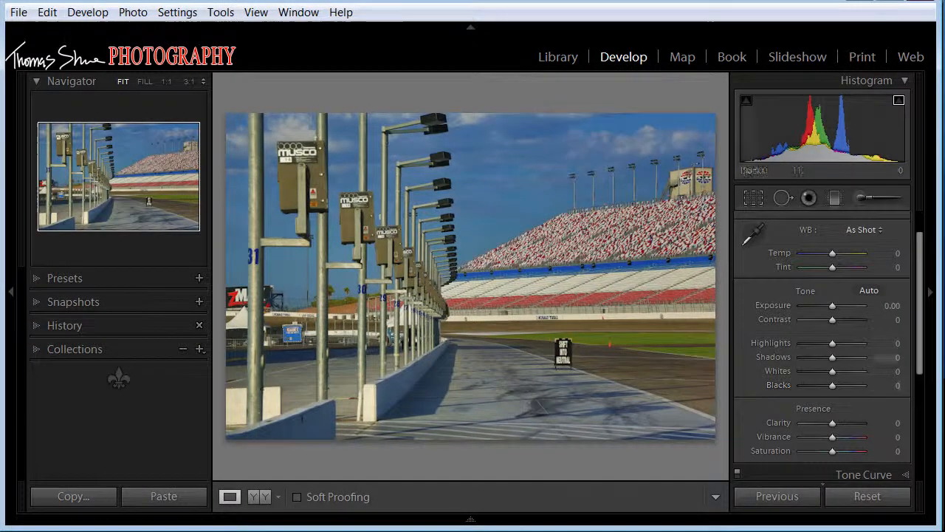
Try Exposure at −0.28 and reset it to its default
{"action": "left_click_drag", "start_coordinate": [833, 306], "coordinate": [830, 305]}
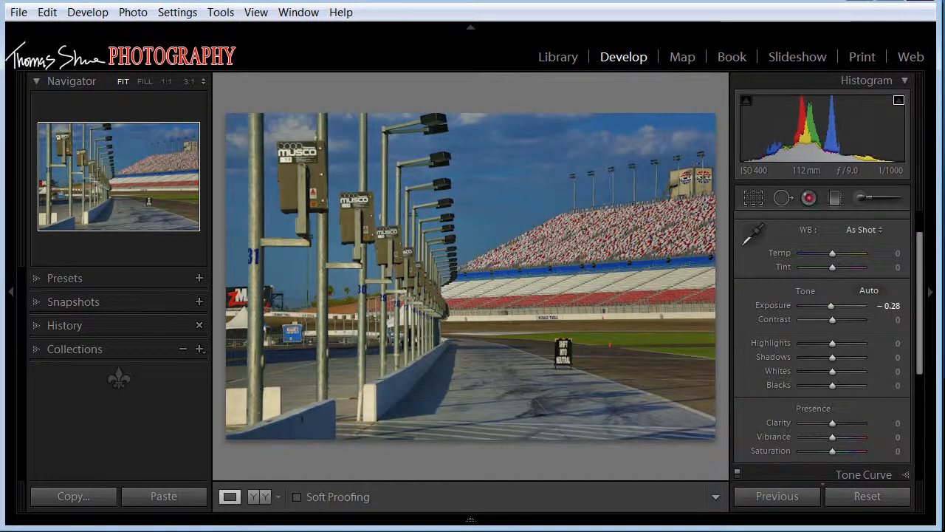
{"action": "double_click", "coordinate": [773, 305]}
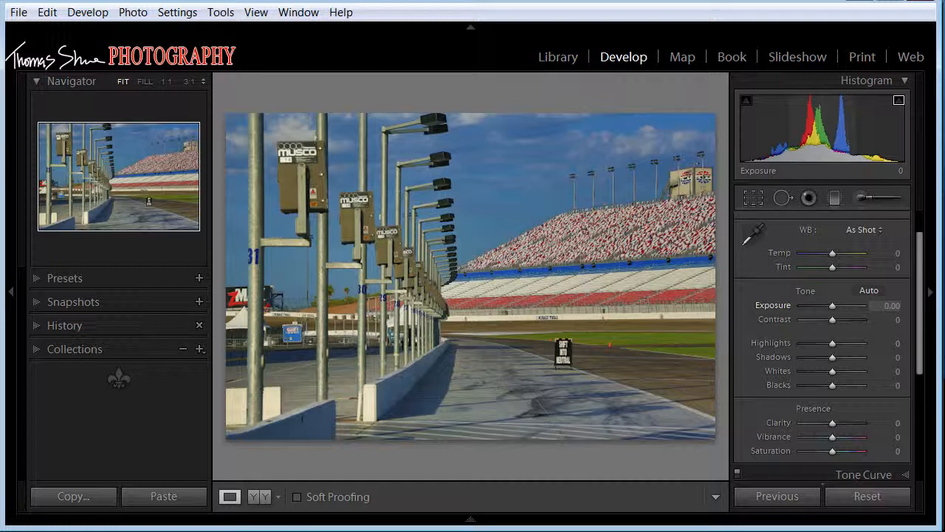
{"action": "key", "text": "ctrl+z"}
Overexpose the photo with Exposure at +2.00 and recover its blown areas by setting Highlights to −100
{"action": "left_click_drag", "start_coordinate": [832, 306], "coordinate": [845, 305]}
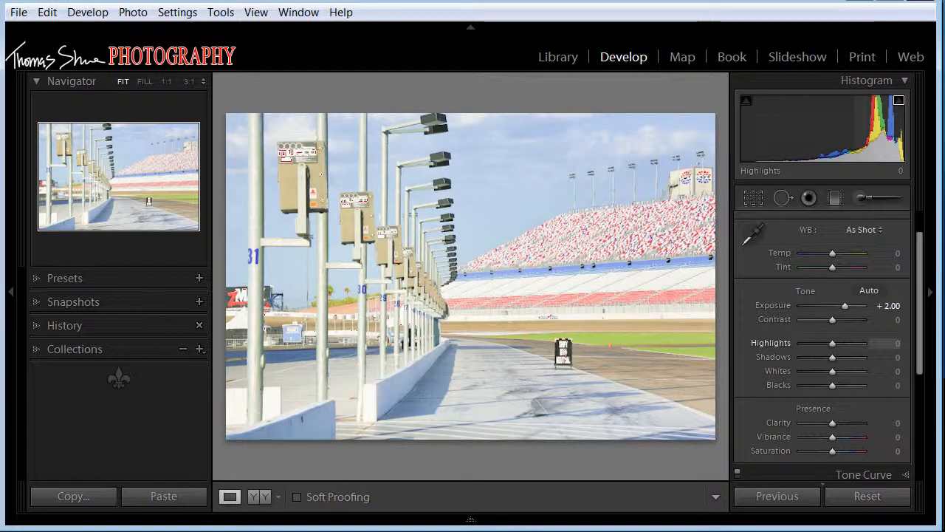
{"action": "left_click", "coordinate": [899, 100]}
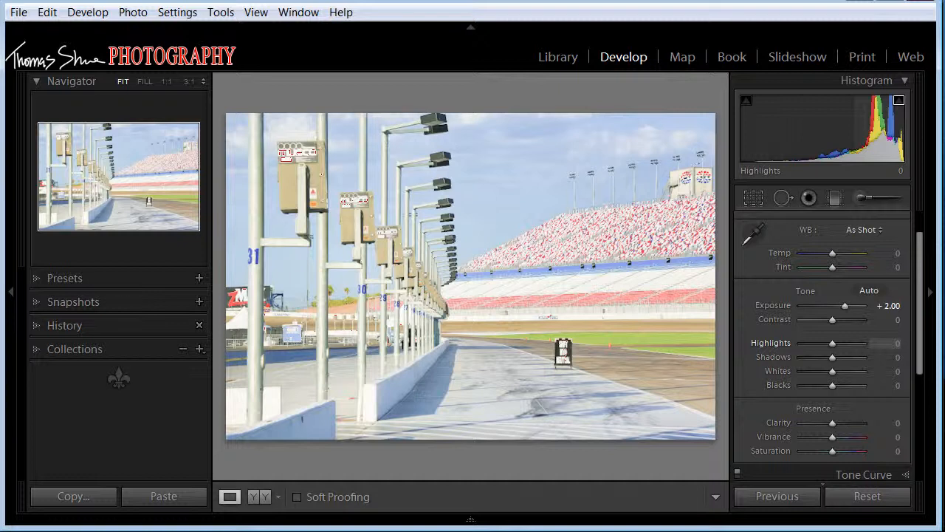
{"action": "left_click_drag", "start_coordinate": [833, 344], "coordinate": [801, 343]}
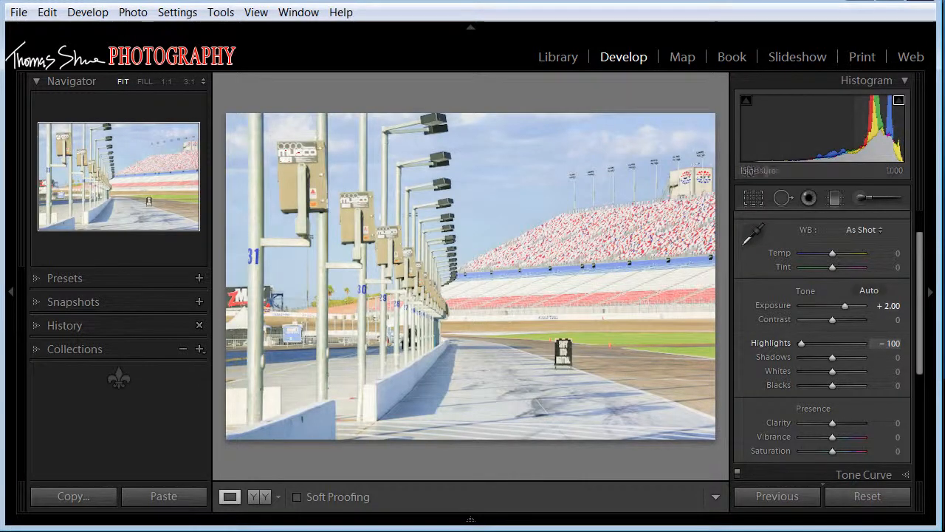
Darken the photo to Exposure −2.64 and lift its dark areas with Shadows at +100
{"action": "left_click_drag", "start_coordinate": [844, 305], "coordinate": [815, 305]}
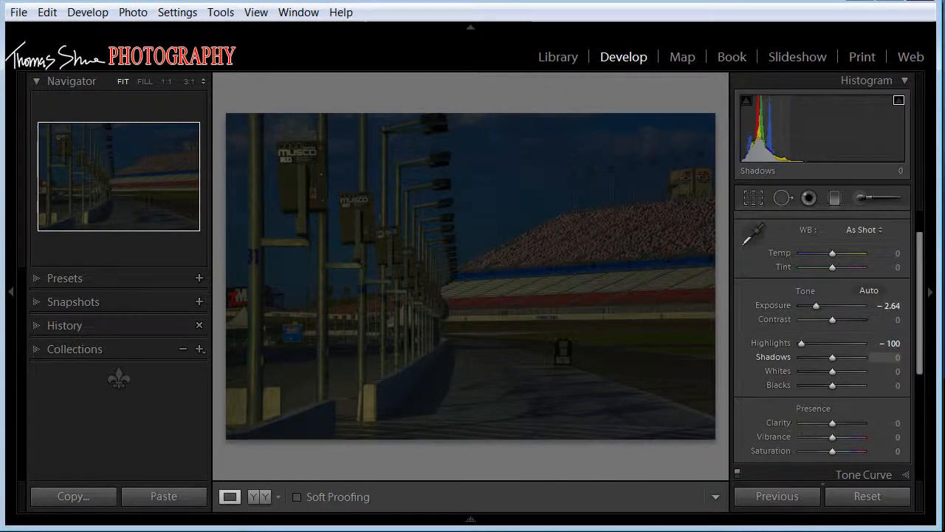
{"action": "left_click_drag", "start_coordinate": [834, 358], "coordinate": [864, 358]}
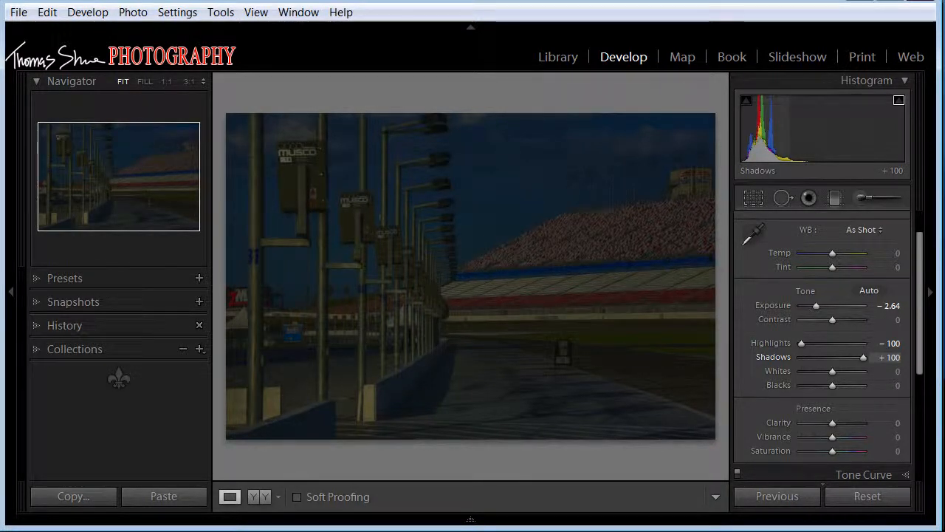
Brighten the photo to Exposure +1.88, with Highlights at −59 and Whites at +19
{"action": "left_click_drag", "start_coordinate": [816, 305], "coordinate": [843, 305]}
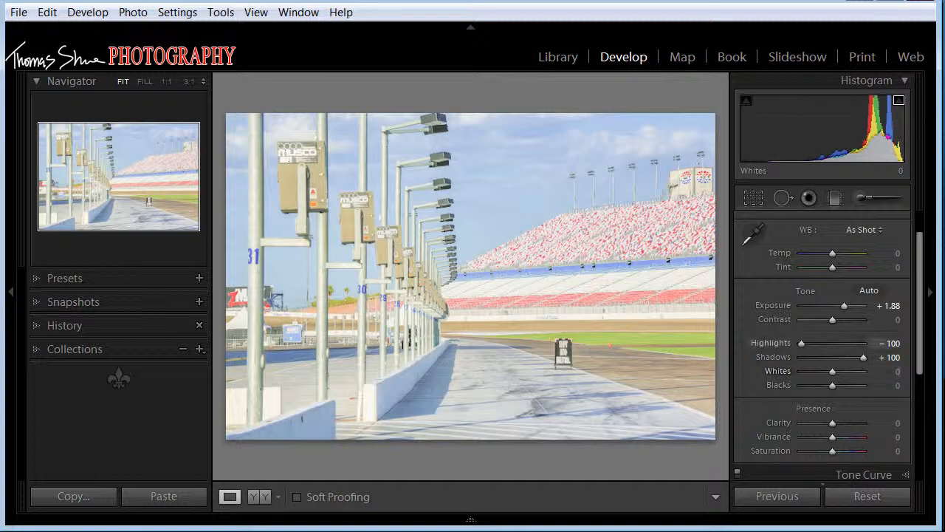
{"action": "left_click_drag", "start_coordinate": [889, 342], "coordinate": [919, 343]}
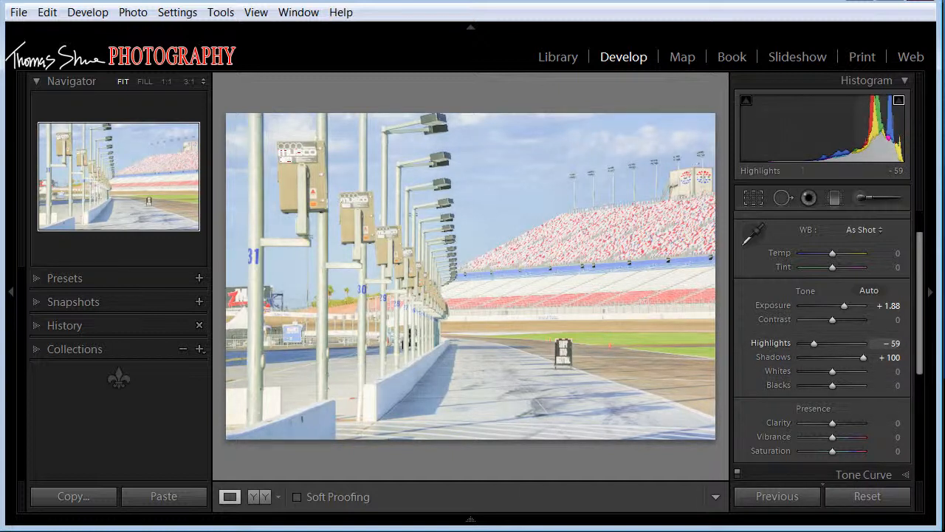
{"action": "left_click_drag", "start_coordinate": [892, 370], "coordinate": [906, 371]}
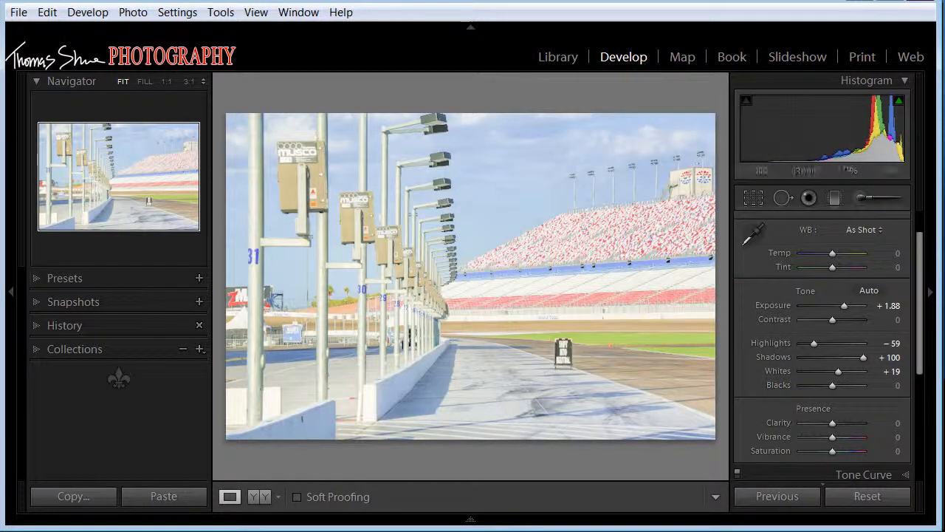
Reset all Tone settings at once and undo that reset
{"action": "key", "text": "alt"}
{"action": "key", "text": "alt"}
{"action": "key", "text": "alt"}
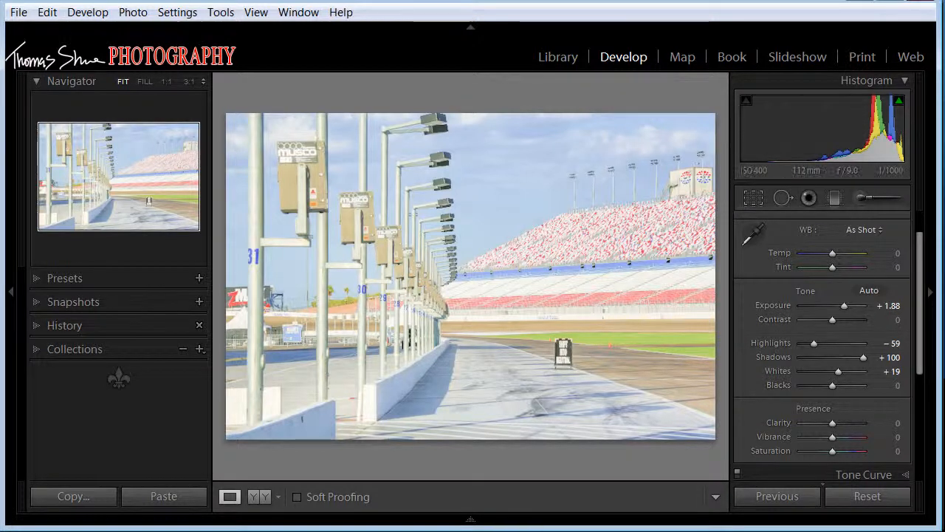
{"action": "key", "text": "alt"}
{"action": "left_click", "coordinate": [816, 291], "text": "alt"}
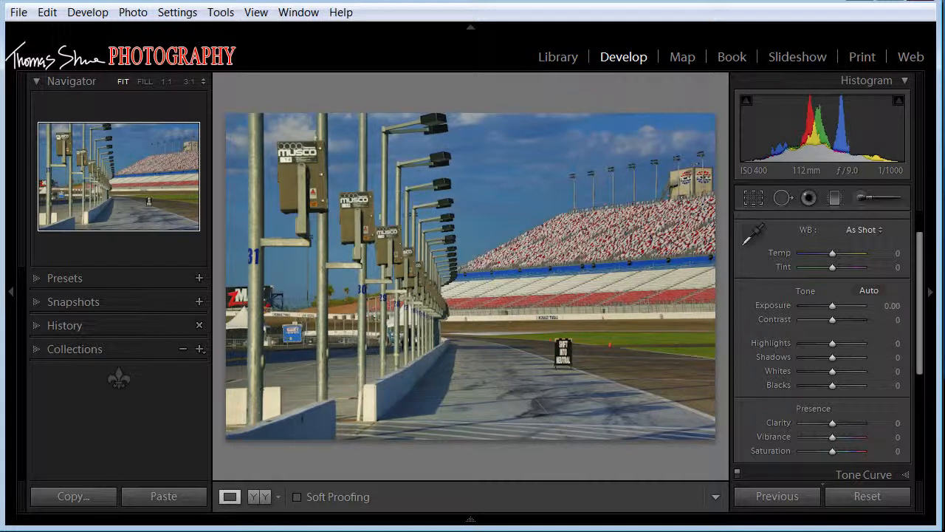
{"action": "key", "text": "ctrl+z"}
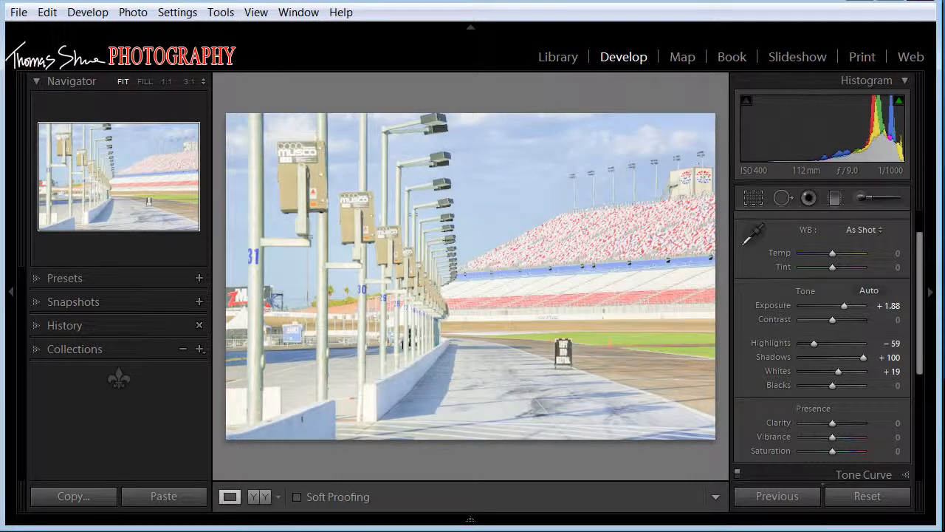
{"action": "key", "text": "alt"}
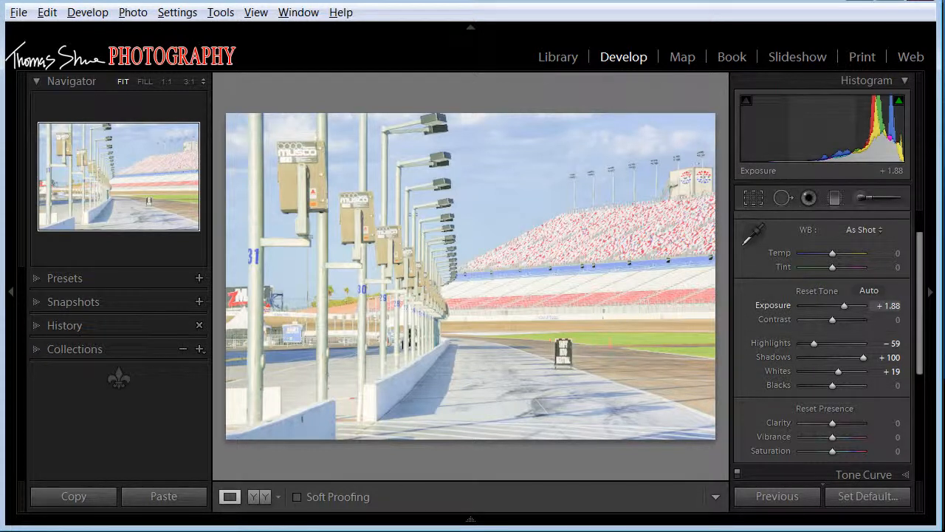
Set Exposure to +0.24, Highlights to −60 and Blacks to −69
{"action": "left_click_drag", "start_coordinate": [845, 306], "coordinate": [834, 306]}
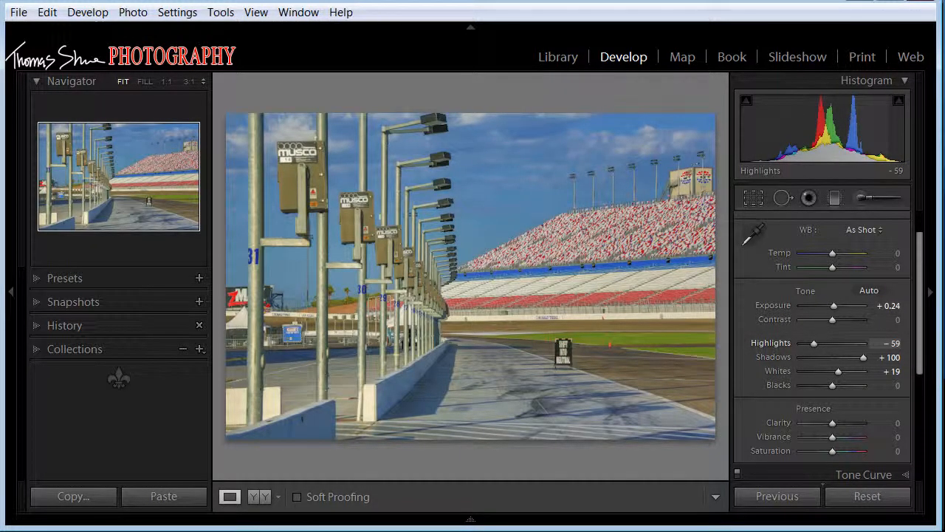
{"action": "left_click_drag", "start_coordinate": [813, 343], "coordinate": [814, 342]}
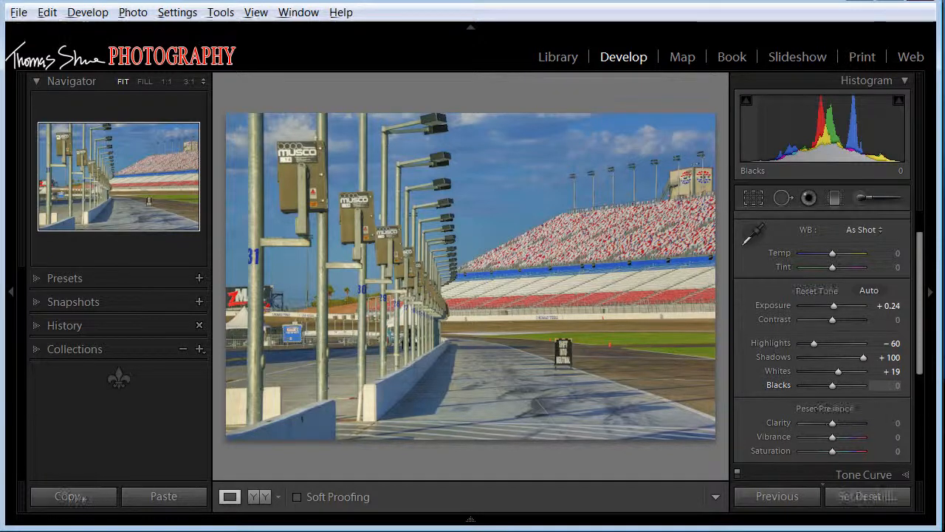
{"action": "left_click_drag", "start_coordinate": [832, 386], "coordinate": [811, 386]}
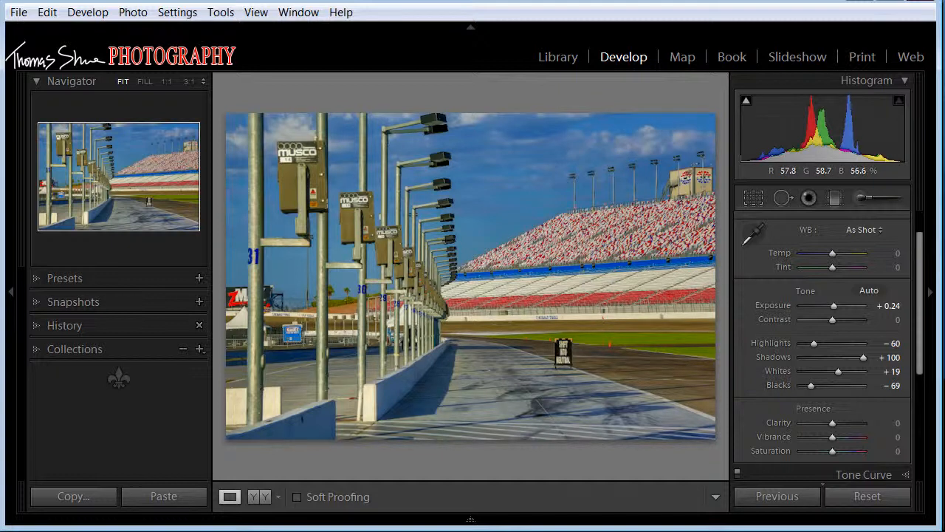
Raise Whites to +55, using the clipping preview to judge the white point
{"action": "key", "text": "alt"}
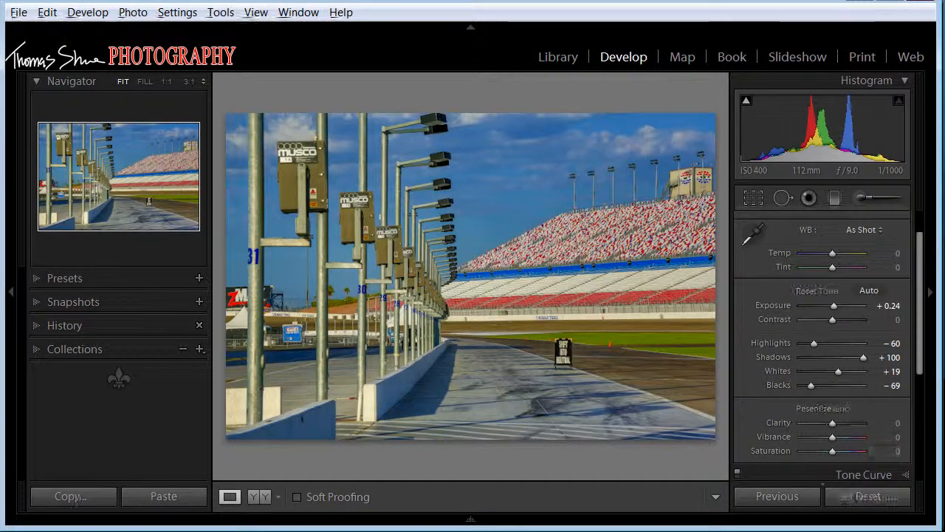
{"action": "left_click", "coordinate": [838, 371], "text": "alt"}
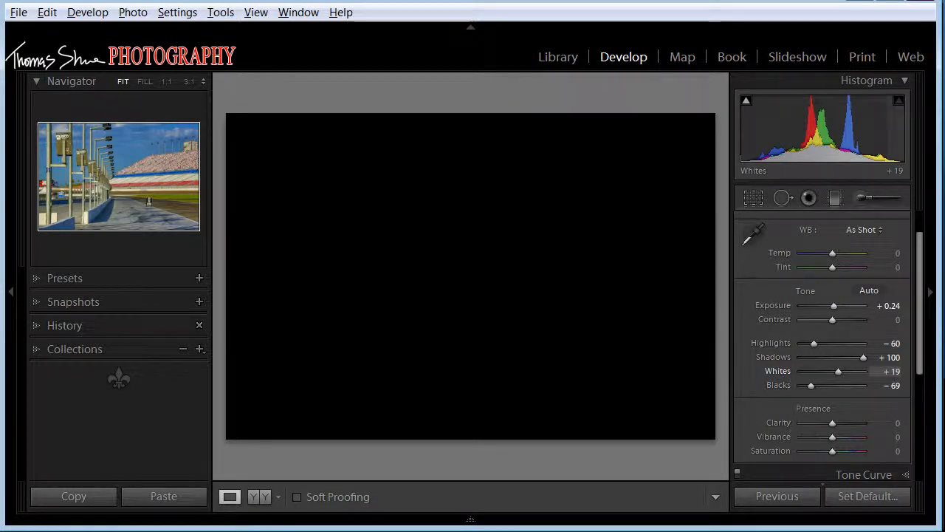
{"action": "left_click_drag", "start_coordinate": [838, 371], "coordinate": [846, 371]}
{"action": "key", "text": "alt"}
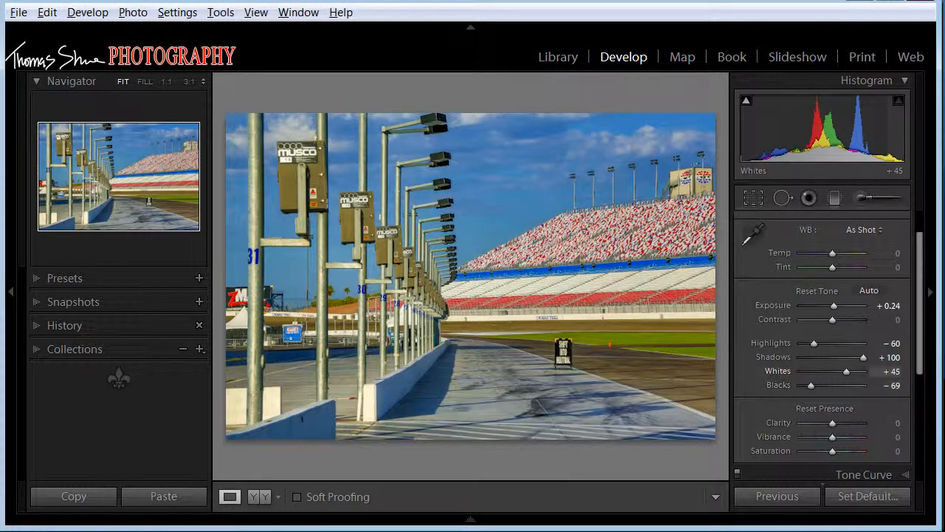
{"action": "left_click_drag", "start_coordinate": [846, 371], "coordinate": [849, 371]}
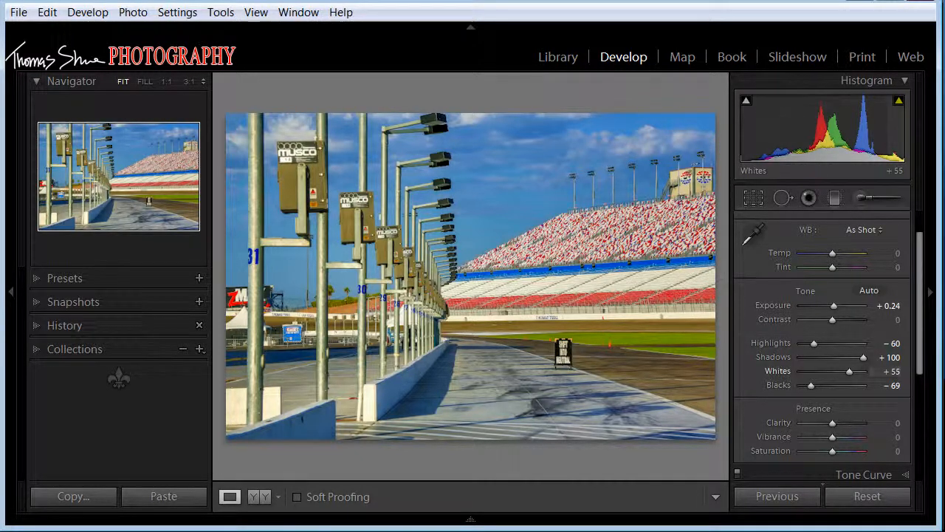
Set Blacks to −7, try Contrast at +48 and reset Contrast to its default
{"action": "left_click_drag", "start_coordinate": [811, 385], "coordinate": [830, 385]}
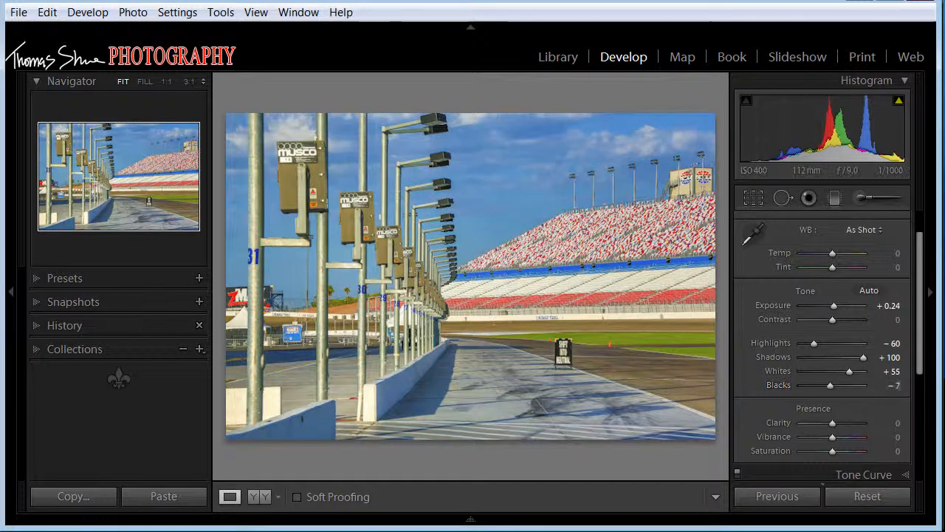
{"action": "left_click_drag", "start_coordinate": [830, 320], "coordinate": [847, 319]}
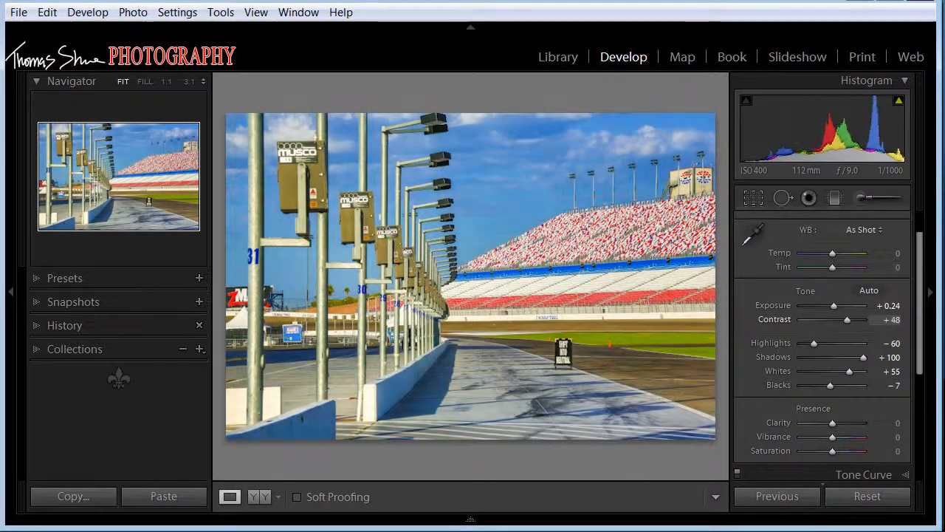
{"action": "double_click", "coordinate": [847, 319]}
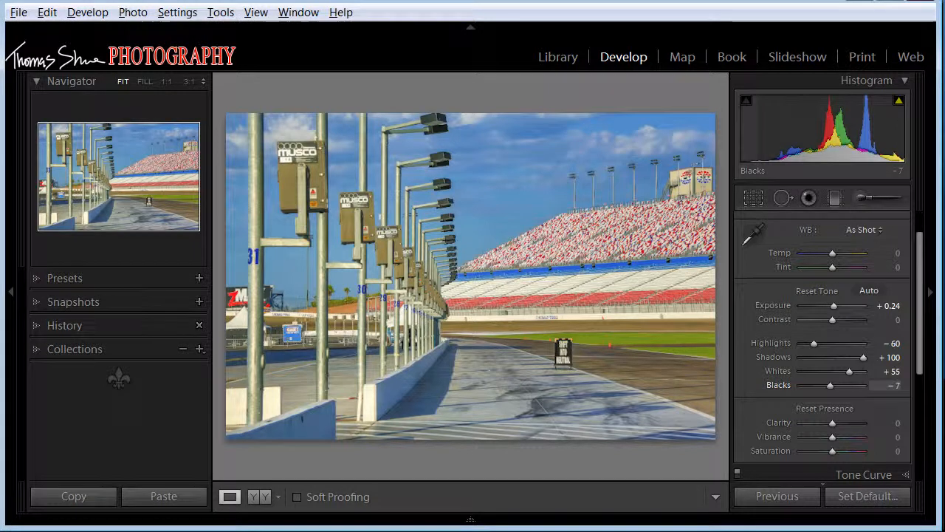
Set Blacks to −24 using the clipping preview, and check the photo for shadow and highlight clipping
{"action": "left_click", "coordinate": [830, 385], "text": "alt"}
{"action": "left_click_drag", "start_coordinate": [830, 385], "coordinate": [824, 385]}
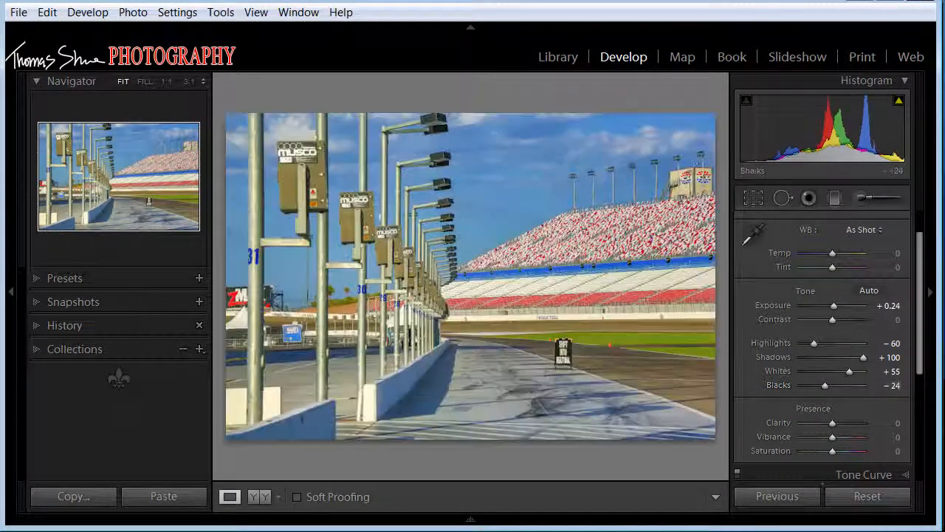
{"action": "mouse_move", "coordinate": [863, 356]}
{"action": "left_mouse_down"}
{"action": "mouse_move", "coordinate": [853, 356]}
{"action": "mouse_move", "coordinate": [863, 357]}
{"action": "left_mouse_up"}
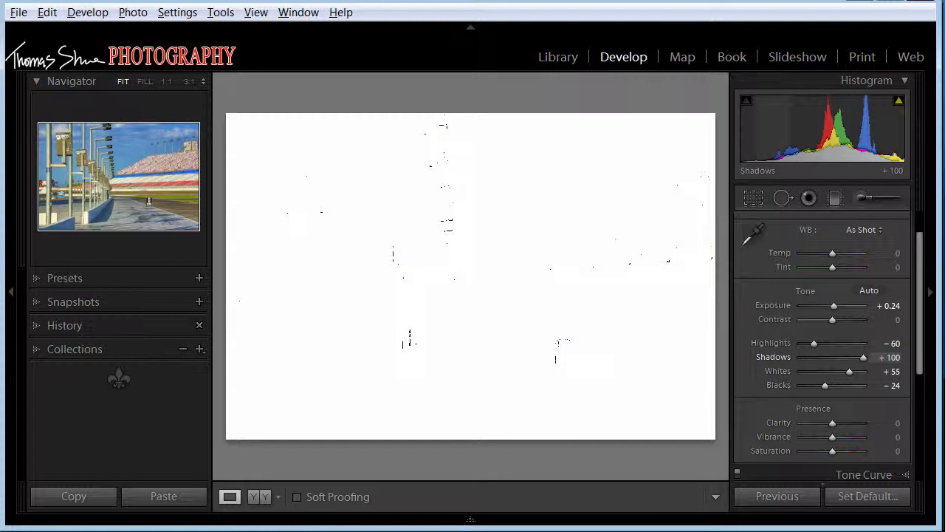
{"action": "left_click_drag", "start_coordinate": [863, 357], "coordinate": [863, 356]}
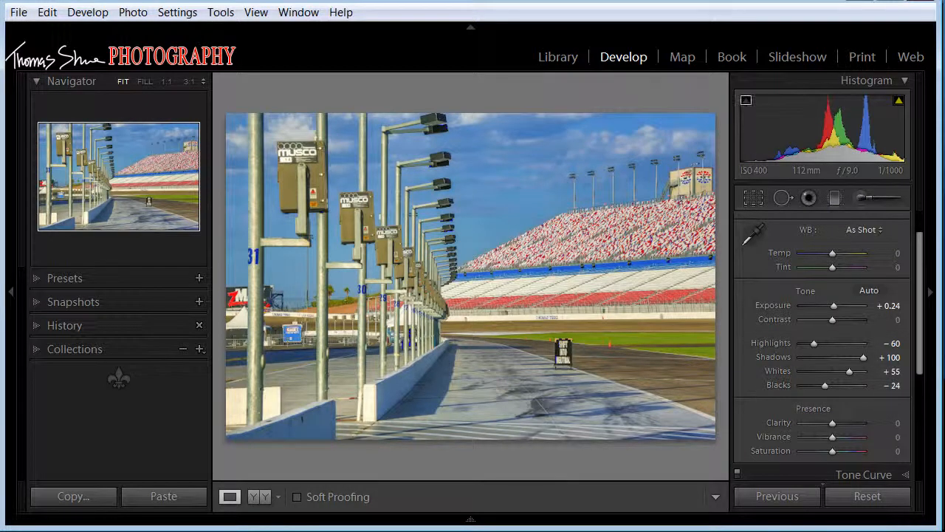
{"action": "mouse_move", "coordinate": [899, 100]}
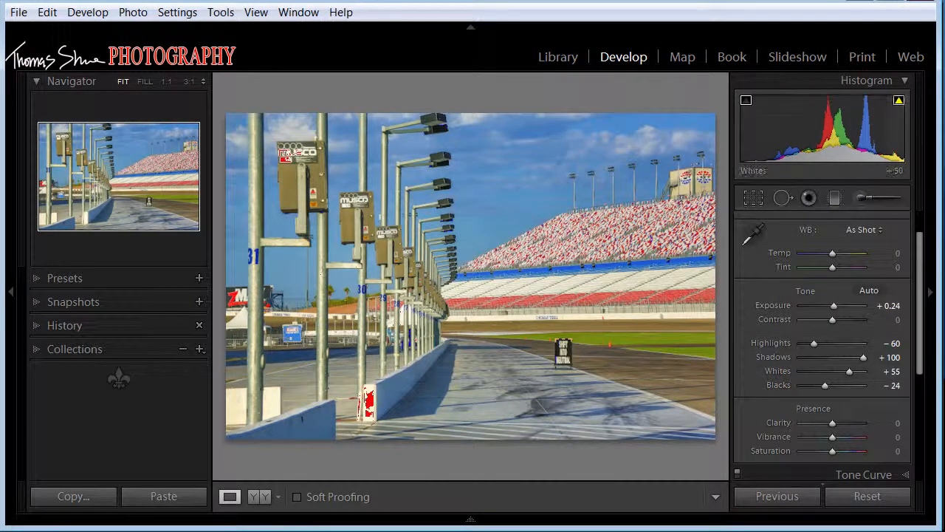
Try Blacks at −100 to see the shadow clipping, set Blacks to −58, and turn off the clipping overlay
{"action": "left_click_drag", "start_coordinate": [886, 385], "coordinate": [830, 384]}
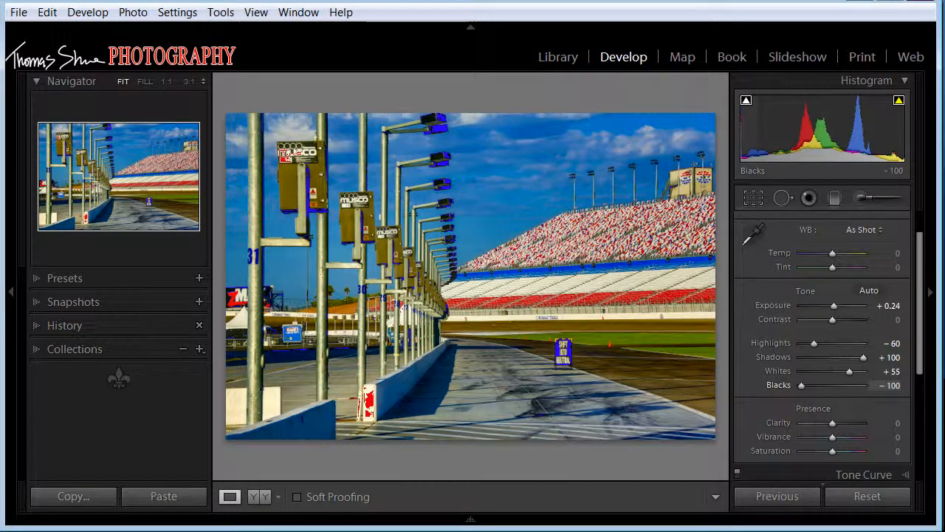
{"action": "left_click_drag", "start_coordinate": [887, 385], "coordinate": [915, 385]}
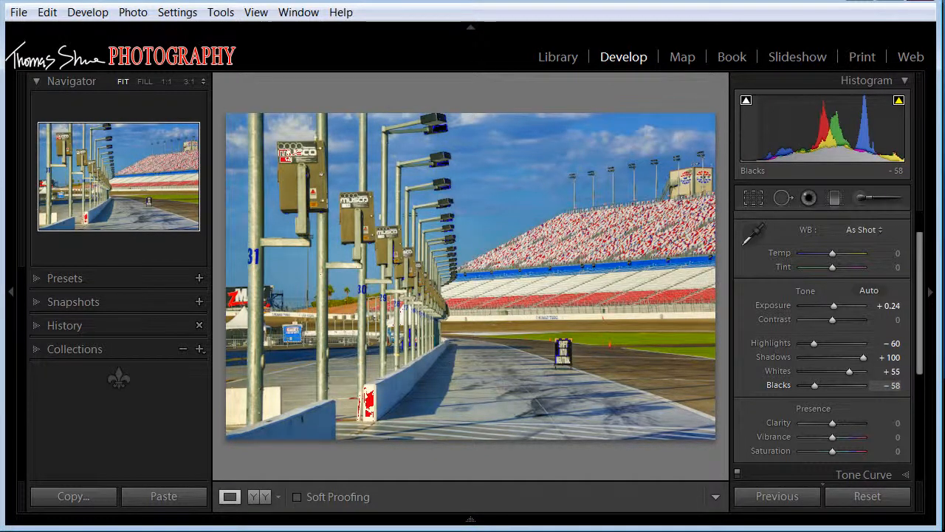
{"action": "key", "text": "alt"}
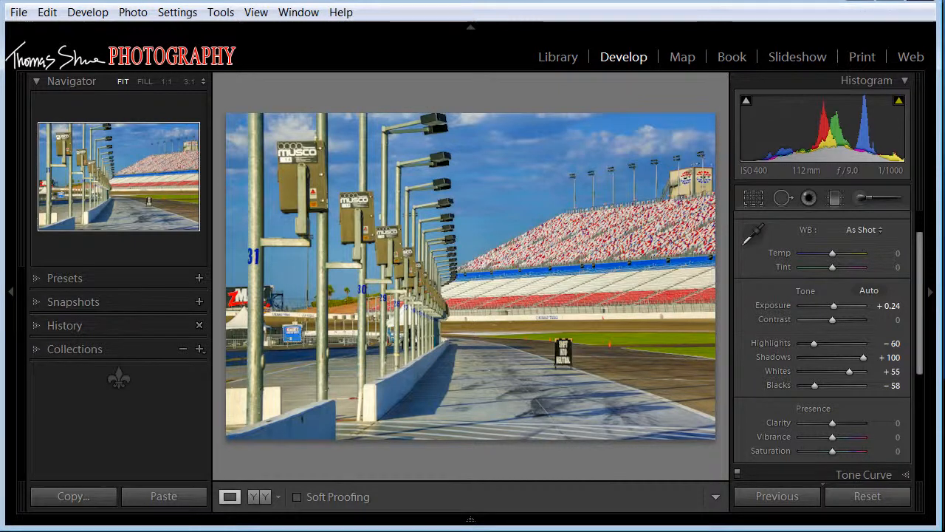
Use the HSL Saturation targeted adjustment to set the grass to Yellow −48 and Green −31 and the sky to Aqua +1 and Blue +2
{"action": "scroll", "coordinate": [822, 340], "scroll_direction": "down", "scroll_amount": 3}
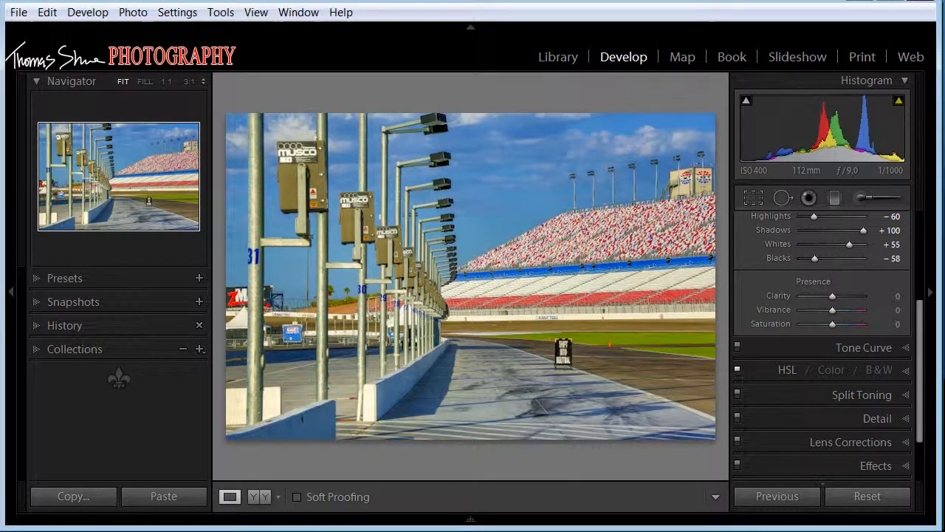
{"action": "left_click", "coordinate": [905, 371]}
{"action": "scroll", "coordinate": [902, 362], "scroll_direction": "down", "scroll_amount": 3}
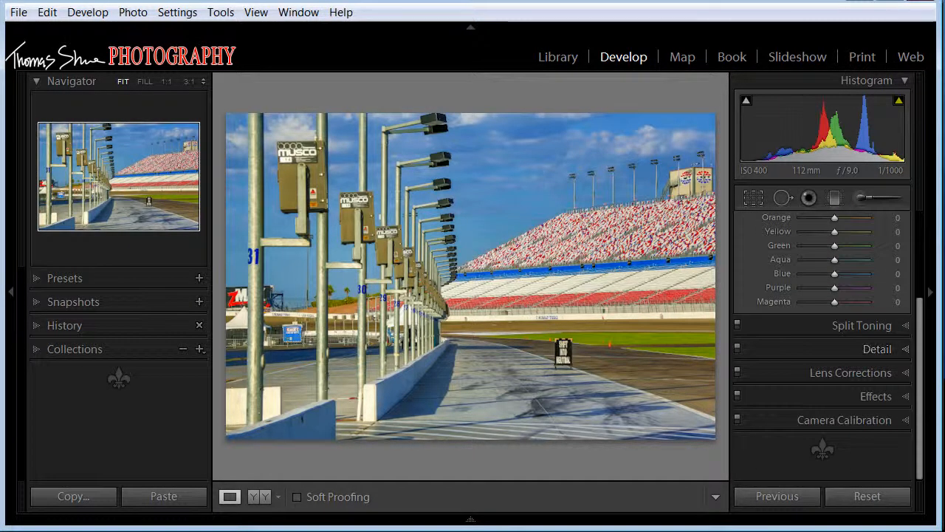
{"action": "scroll", "coordinate": [887, 251], "scroll_direction": "up", "scroll_amount": 1}
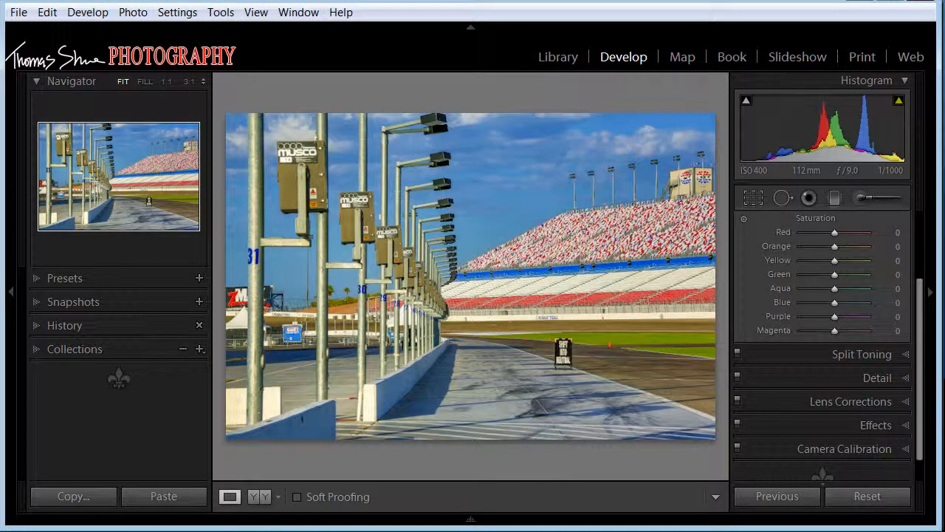
{"action": "left_click", "coordinate": [744, 219]}
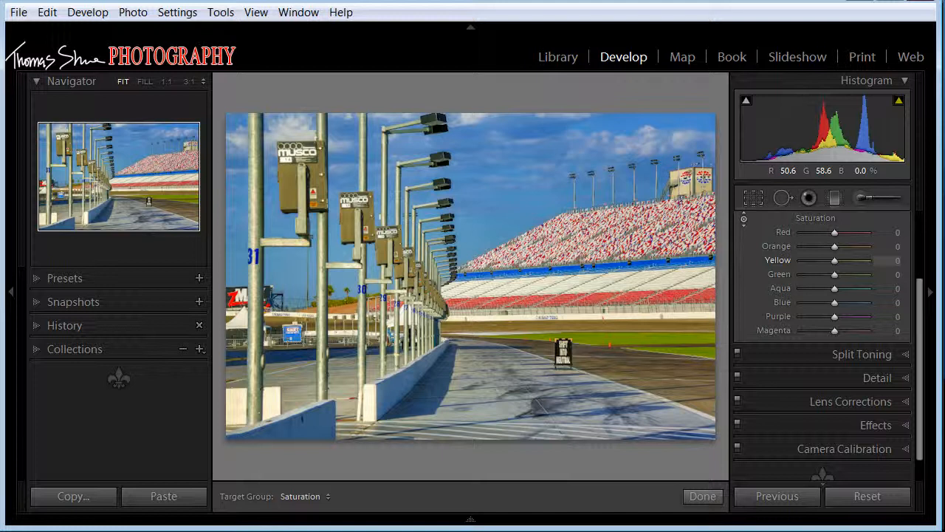
{"action": "left_click_drag", "start_coordinate": [642, 343], "coordinate": [642, 373]}
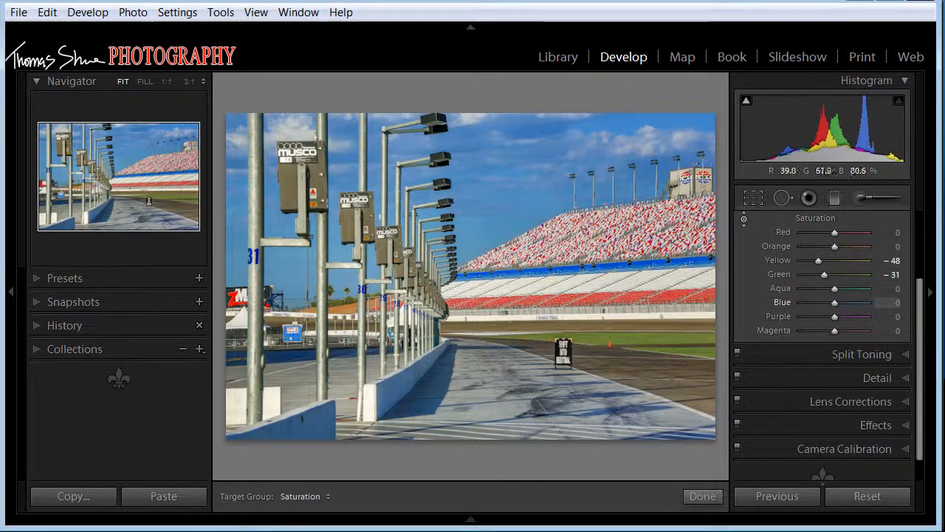
{"action": "mouse_move", "coordinate": [516, 184]}
{"action": "left_mouse_down"}
{"action": "mouse_move", "coordinate": [517, 162]}
{"action": "mouse_move", "coordinate": [517, 205]}
{"action": "mouse_move", "coordinate": [517, 184]}
{"action": "left_mouse_up"}
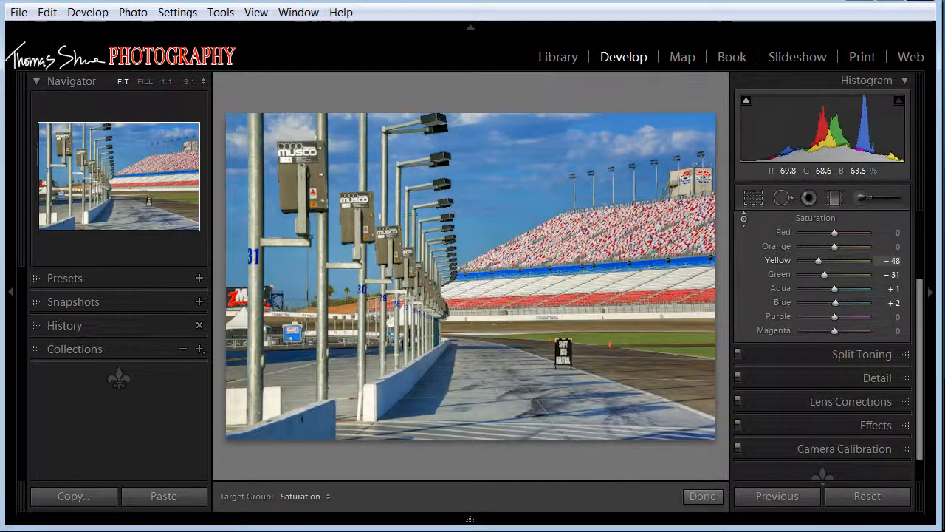
Return to the Library grid and open the white-background photo of the woman in the black gown in Loupe view
{"action": "key", "text": "g"}
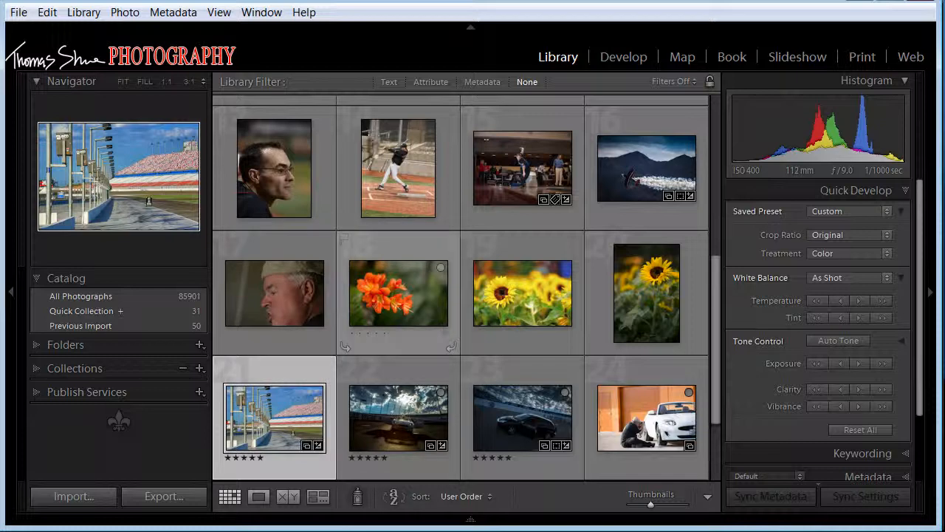
{"action": "scroll", "coordinate": [646, 244], "scroll_direction": "up", "scroll_amount": 1}
{"action": "scroll", "coordinate": [646, 277], "scroll_direction": "up", "scroll_amount": 2}
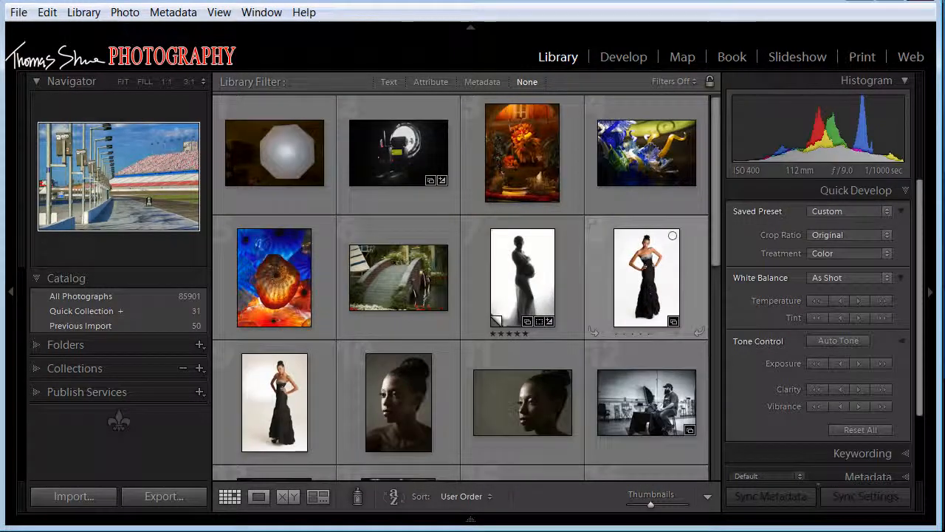
{"action": "left_click", "coordinate": [646, 277]}
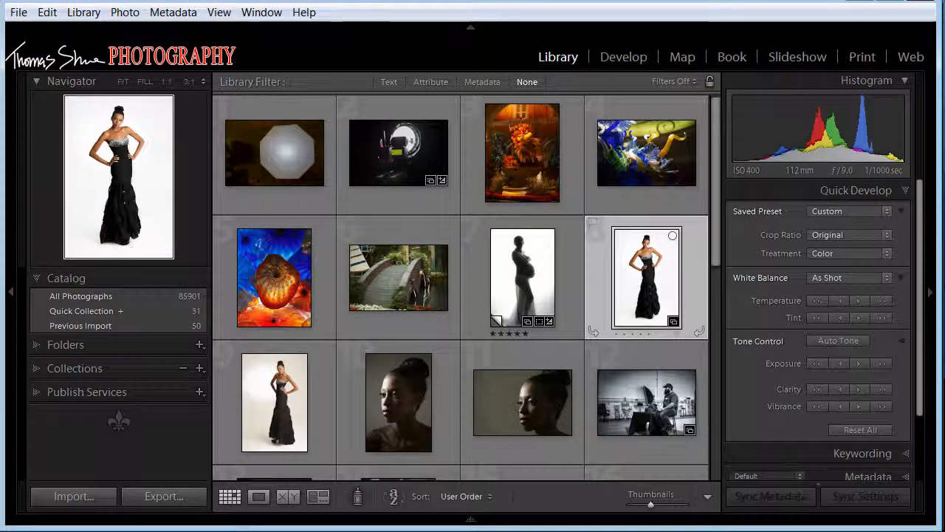
{"action": "key", "text": "e"}
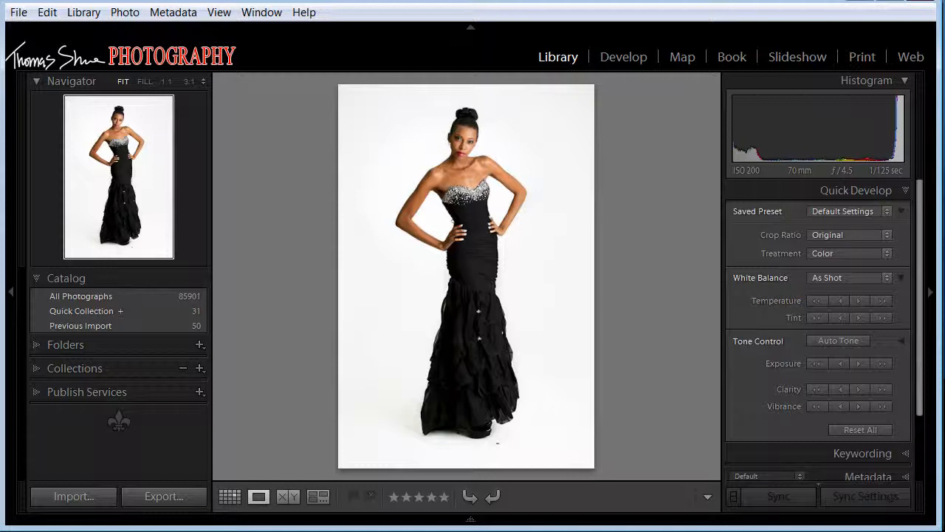
Examine the skin, shoulders and beaded black gown at 1:1 magnification for highlight and shadow detail
{"action": "key", "text": "z"}
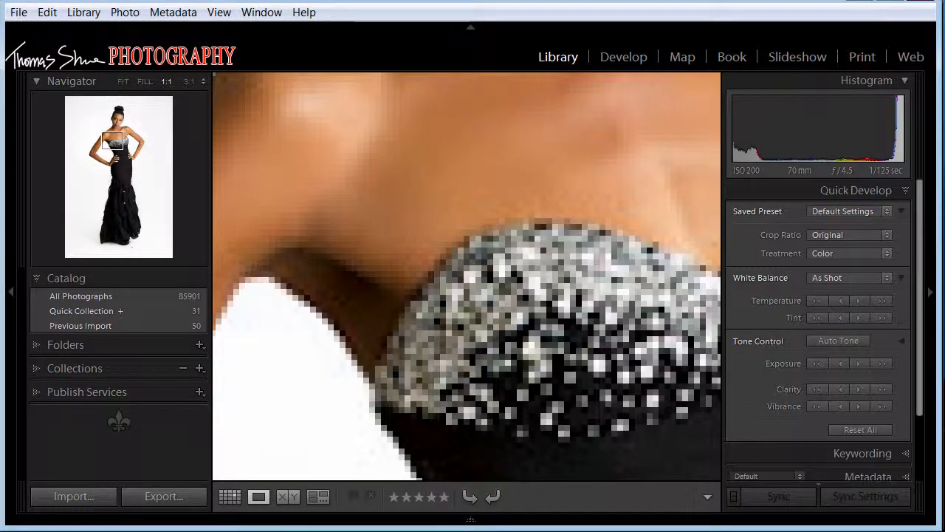
{"action": "left_click_drag", "start_coordinate": [449, 175], "coordinate": [363, 375]}
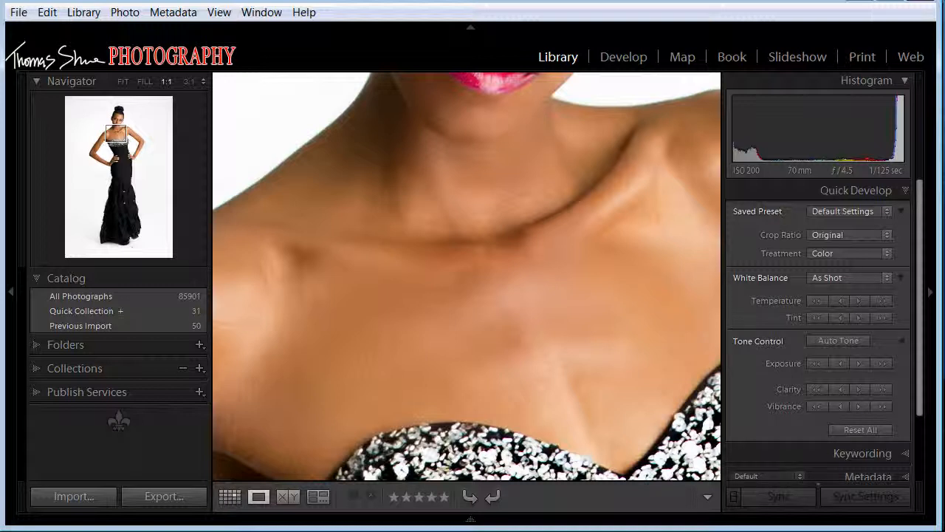
{"action": "left_click_drag", "start_coordinate": [443, 221], "coordinate": [508, 311]}
{"action": "left_click_drag", "start_coordinate": [480, 414], "coordinate": [596, 207]}
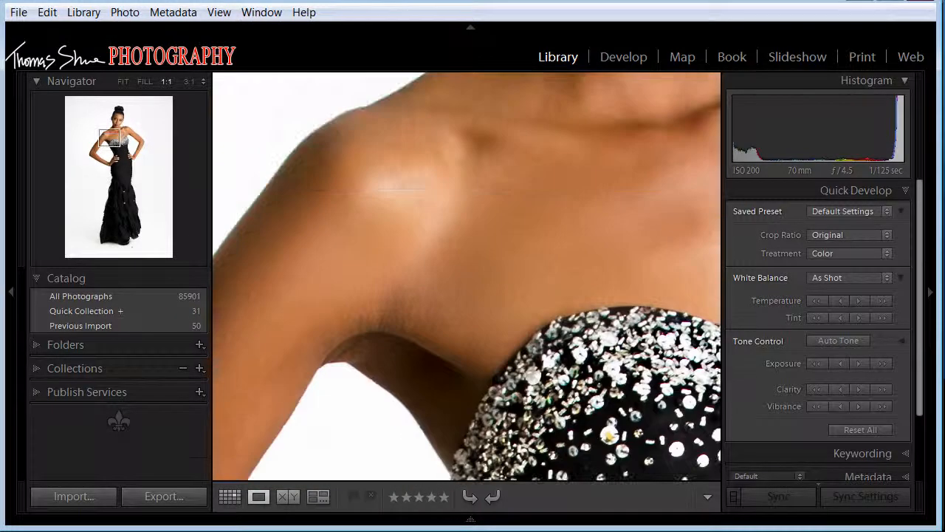
{"action": "left_click_drag", "start_coordinate": [635, 443], "coordinate": [439, 119]}
{"action": "left_click_drag", "start_coordinate": [627, 413], "coordinate": [442, 120]}
{"action": "mouse_move", "coordinate": [125, 163]}
{"action": "left_mouse_down"}
{"action": "mouse_move", "coordinate": [119, 188]}
{"action": "mouse_move", "coordinate": [116, 150]}
{"action": "mouse_move", "coordinate": [124, 151]}
{"action": "left_mouse_up"}
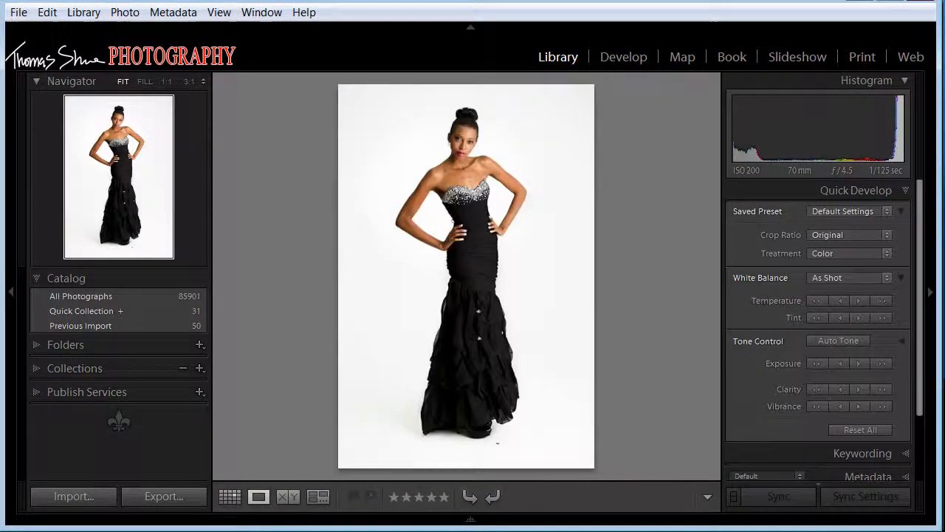